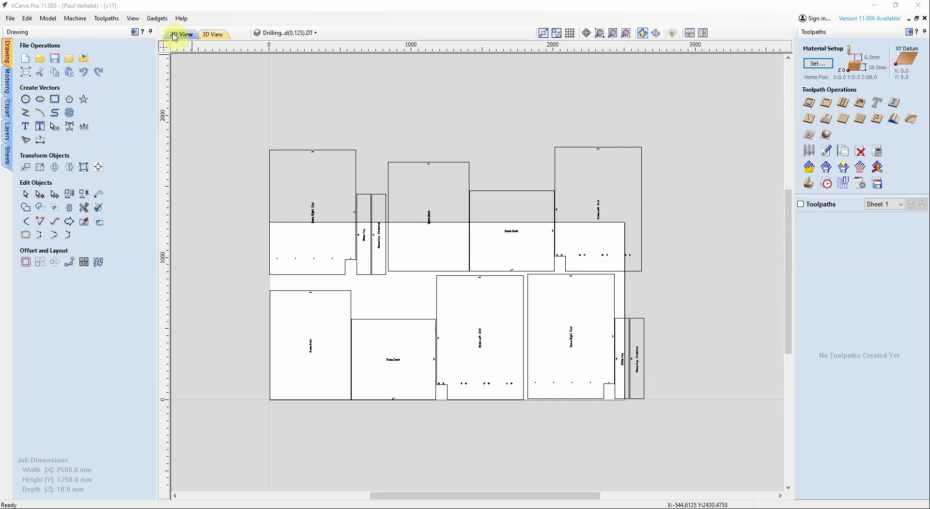
# Run the CabinetSense Toolpath Checker with the general toolpath template, loading the toolpaths without creating missing layers
pyautogui.click(157, 18)
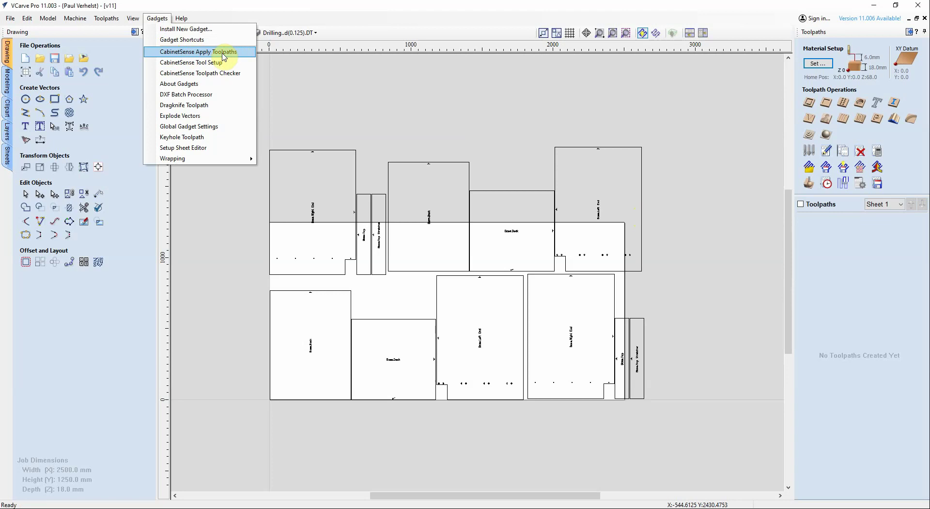
pyautogui.click(359, 91)
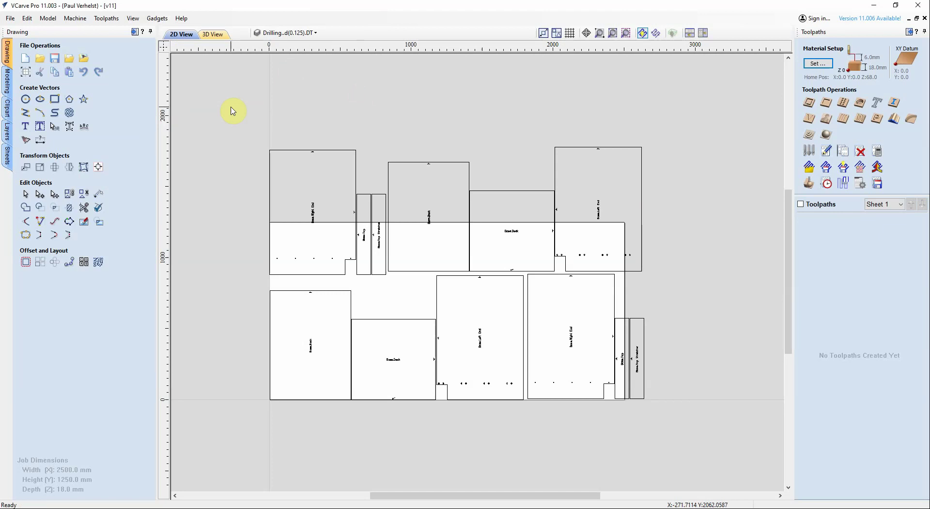
pyautogui.click(157, 20)
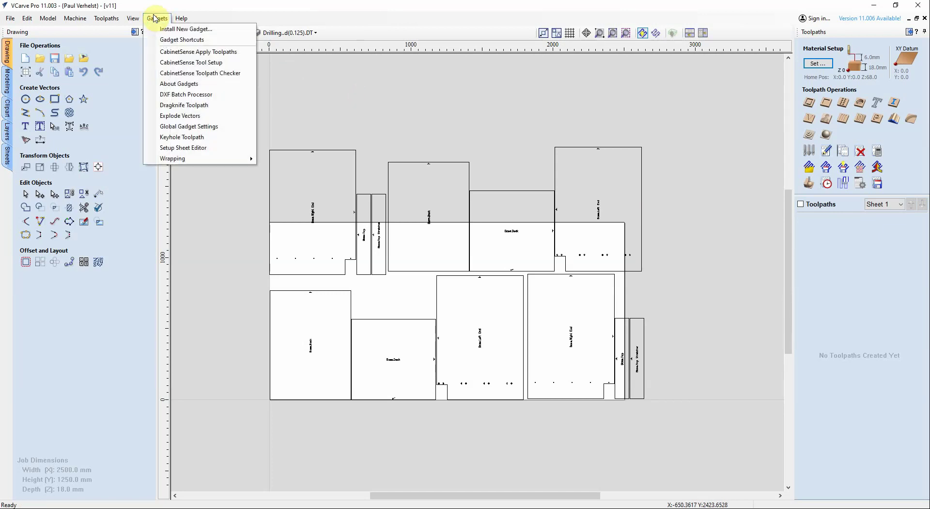
pyautogui.click(216, 77)
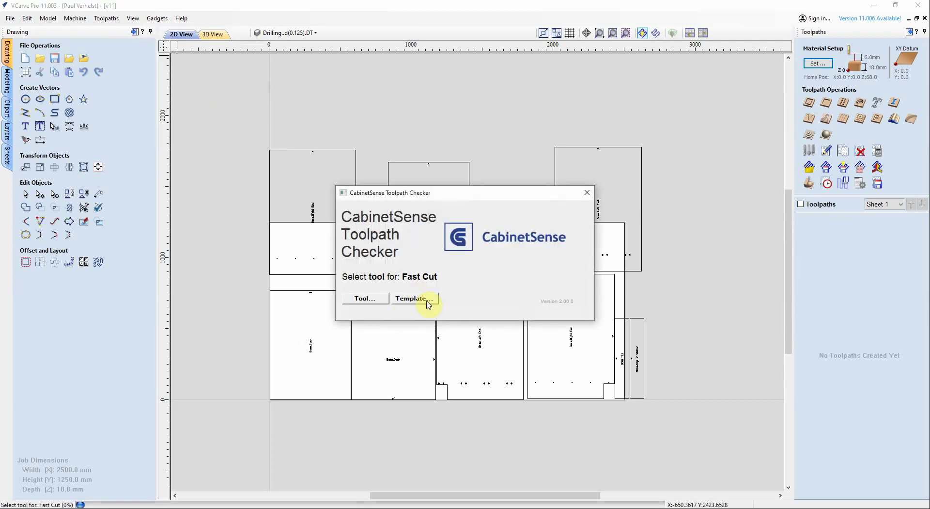
pyautogui.click(428, 299)
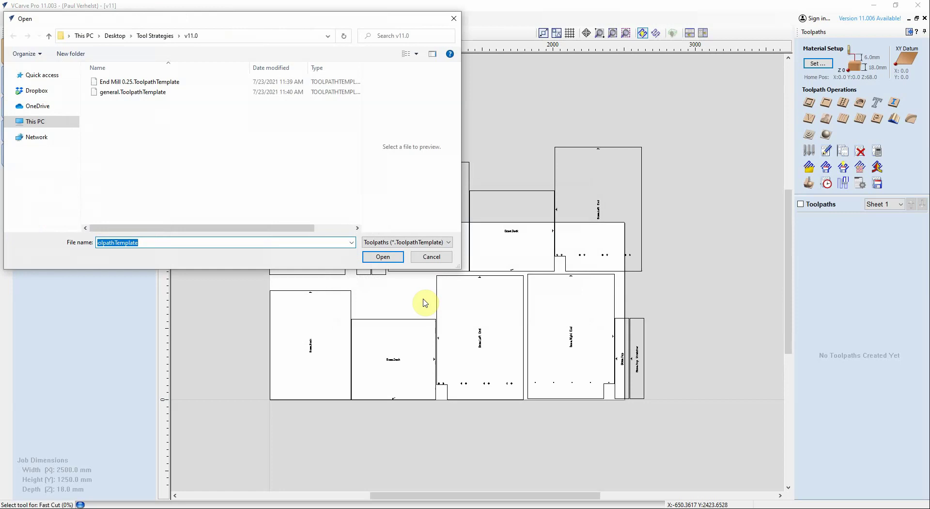
pyautogui.doubleClick(141, 96)
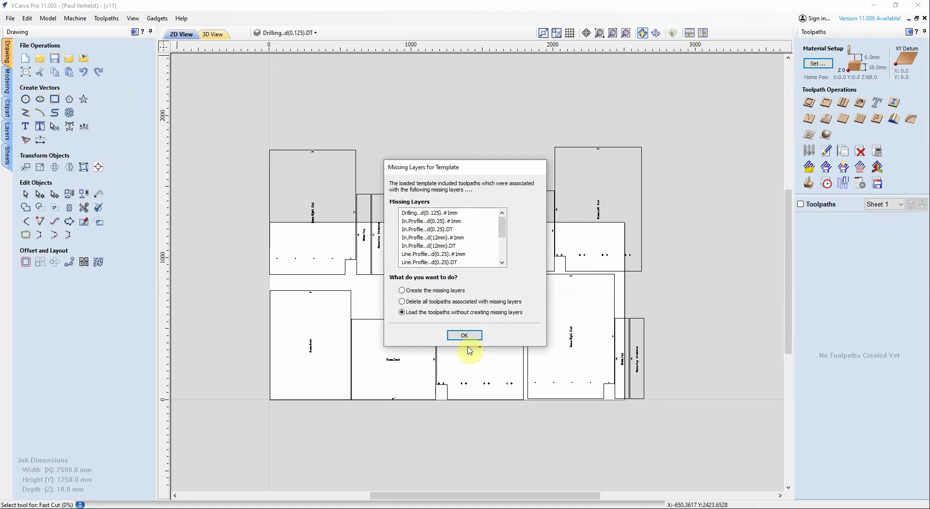
pyautogui.click(463, 336)
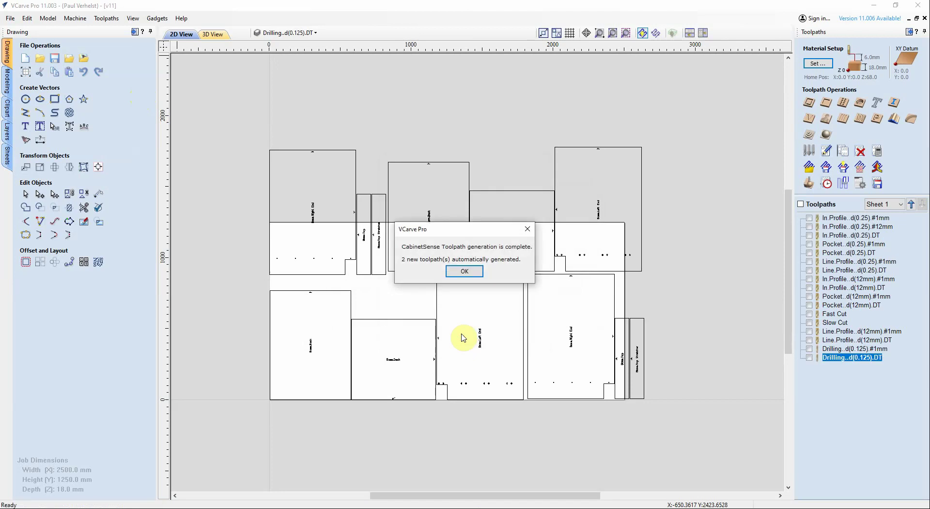
pyautogui.click(467, 273)
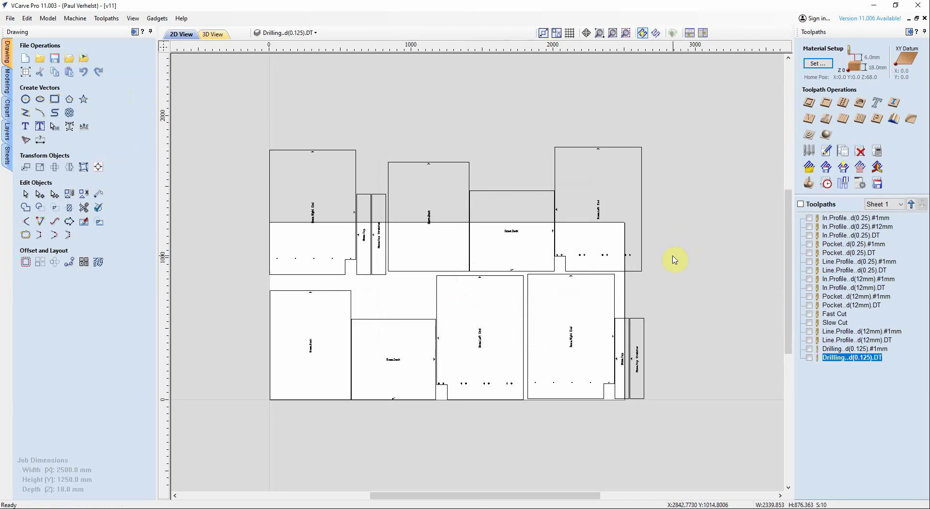
# Recalculate all toolpaths on Sheet 1, accepting that the tool cuts through the material
pyautogui.click(878, 153)
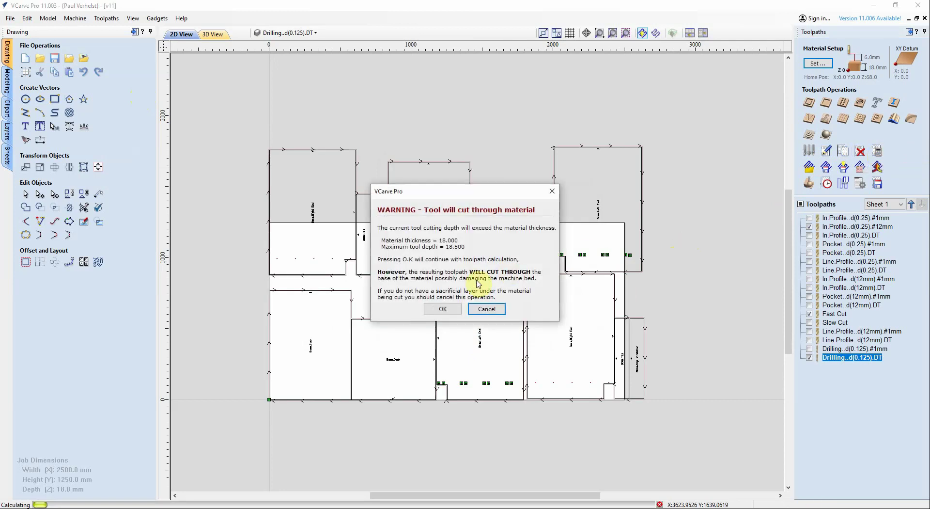
pyautogui.click(451, 309)
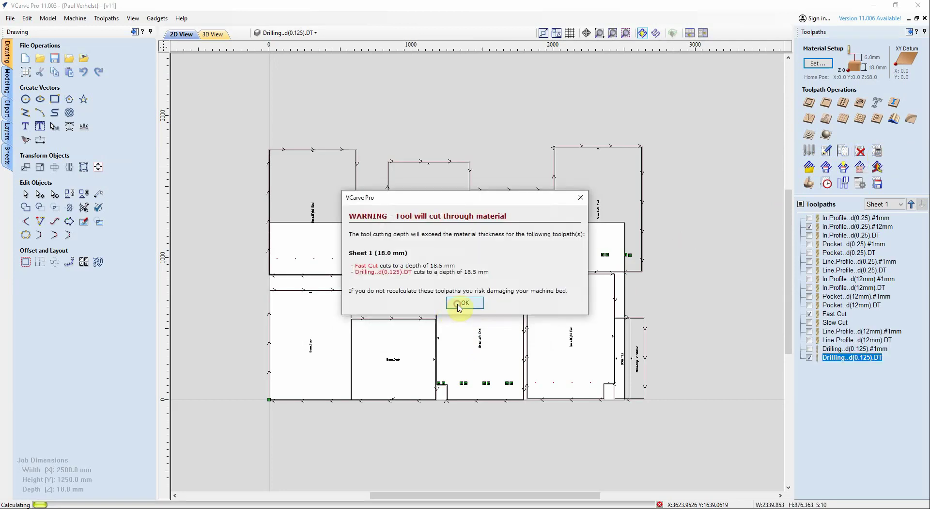
pyautogui.click(460, 305)
pyautogui.click(461, 318)
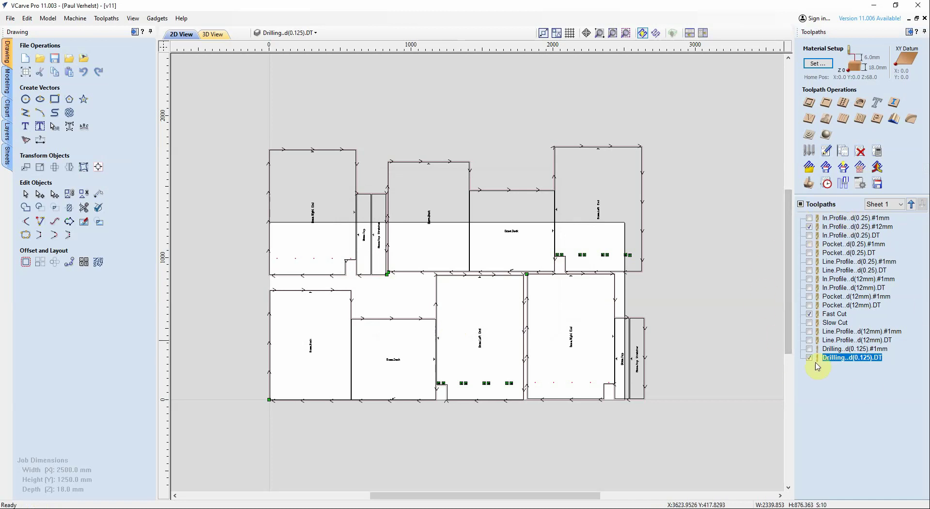
# Delete all invisible toolpaths from the toolpath list
pyautogui.click(810, 313)
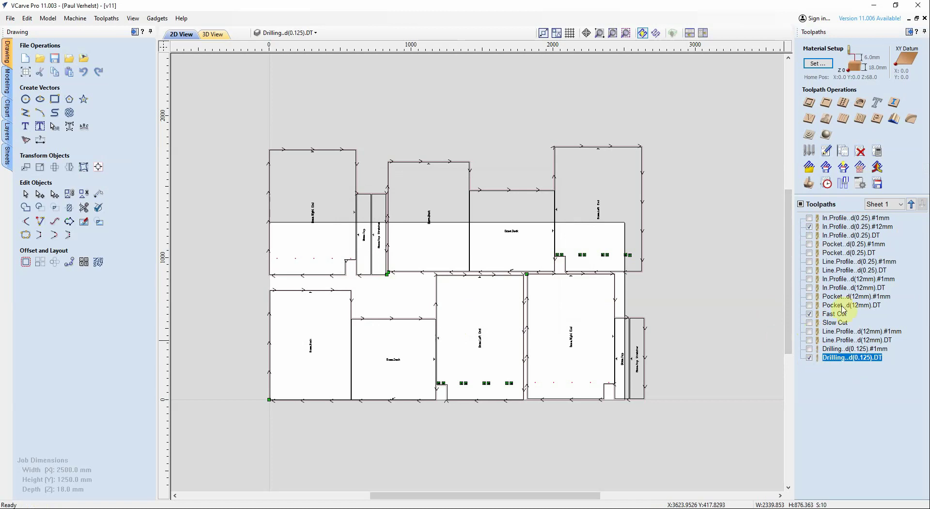
pyautogui.rightClick(859, 264)
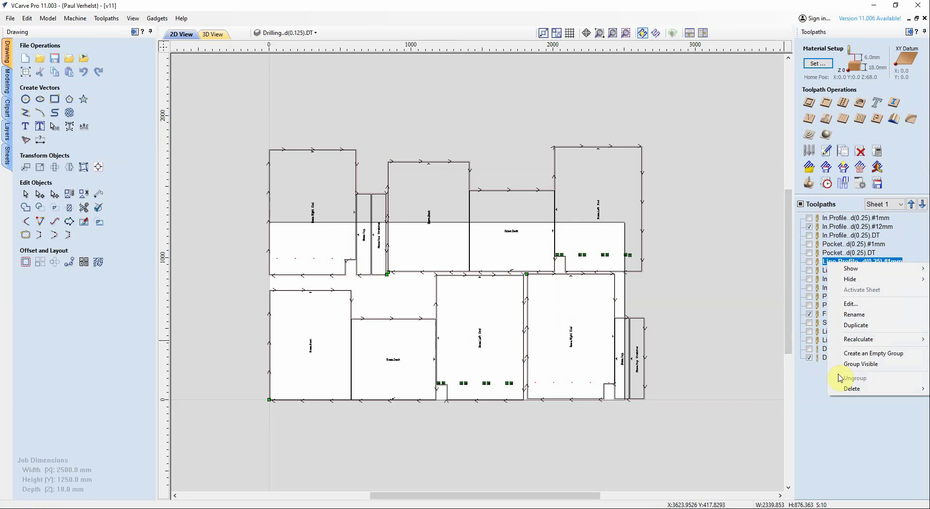
pyautogui.moveTo(853, 388)
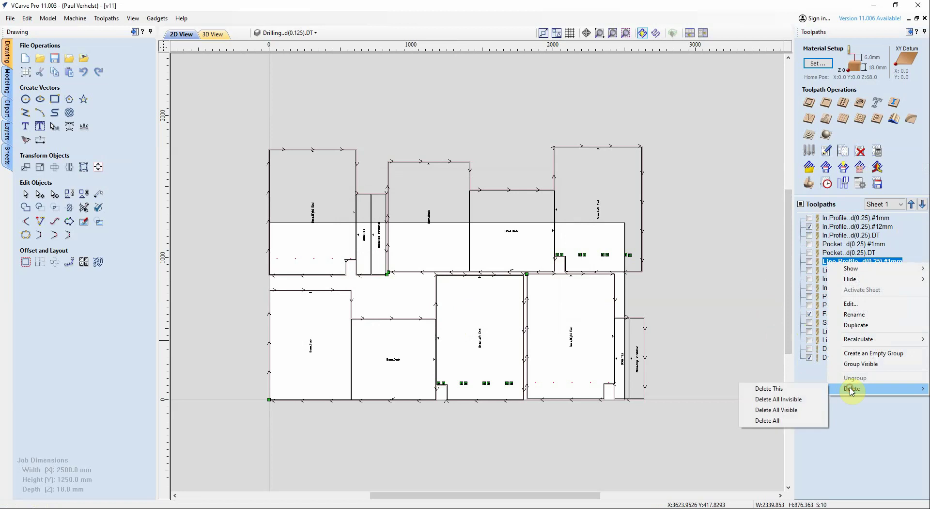
pyautogui.click(802, 399)
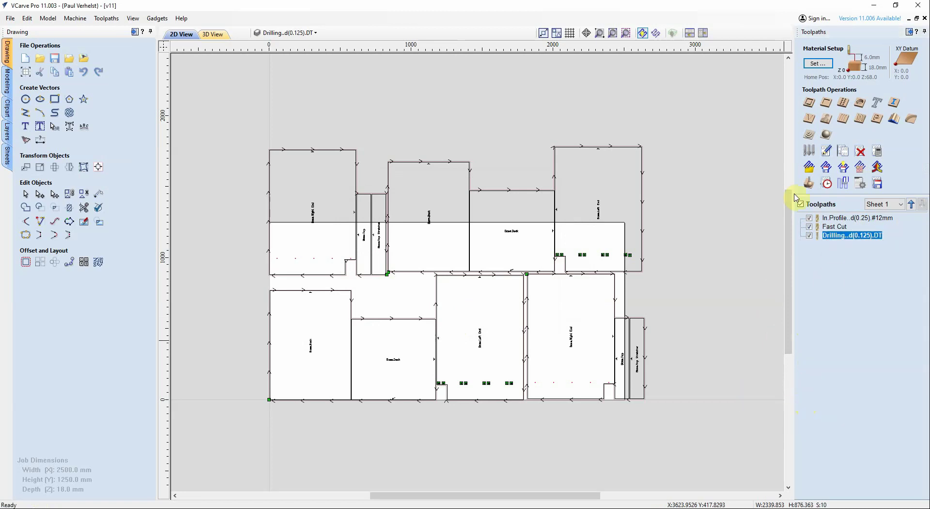
# Save the remaining toolpaths as a toolpath template named job in the v11.0 folder
pyautogui.click(845, 170)
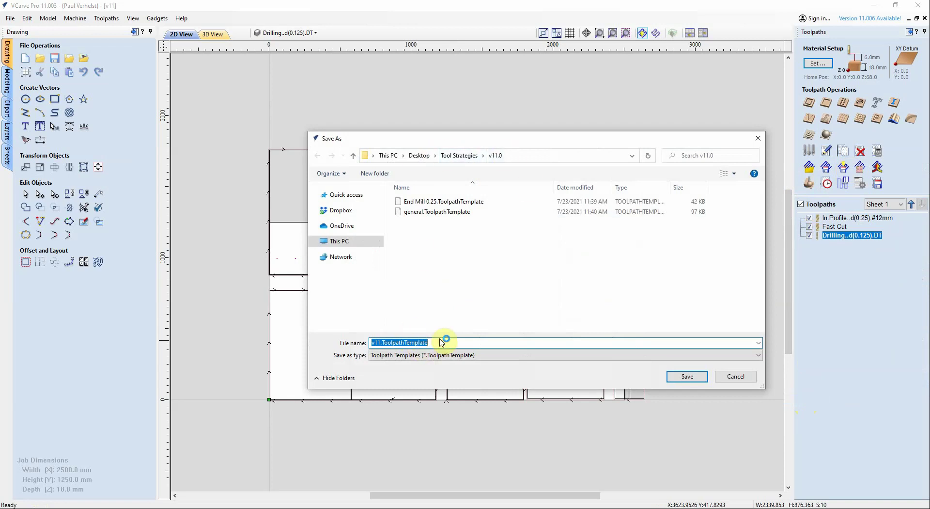
pyautogui.write('job')
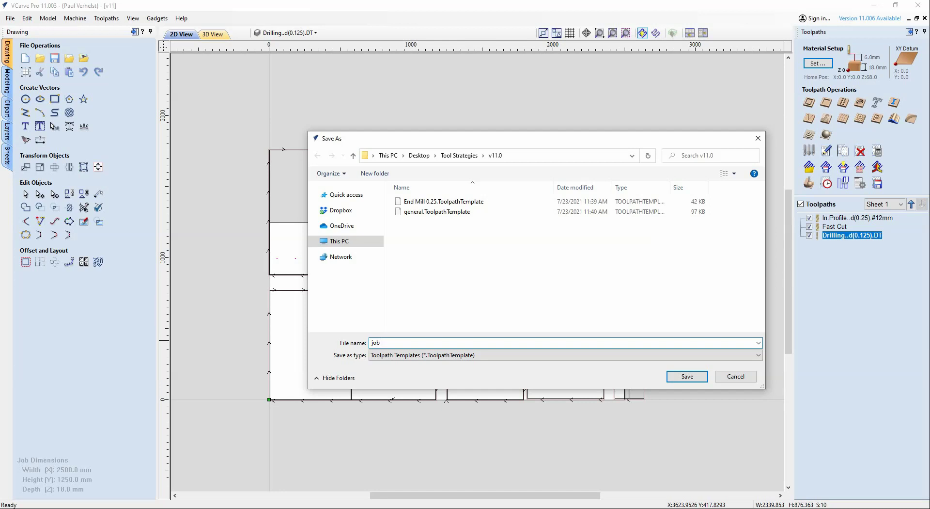
pyautogui.press('Return')
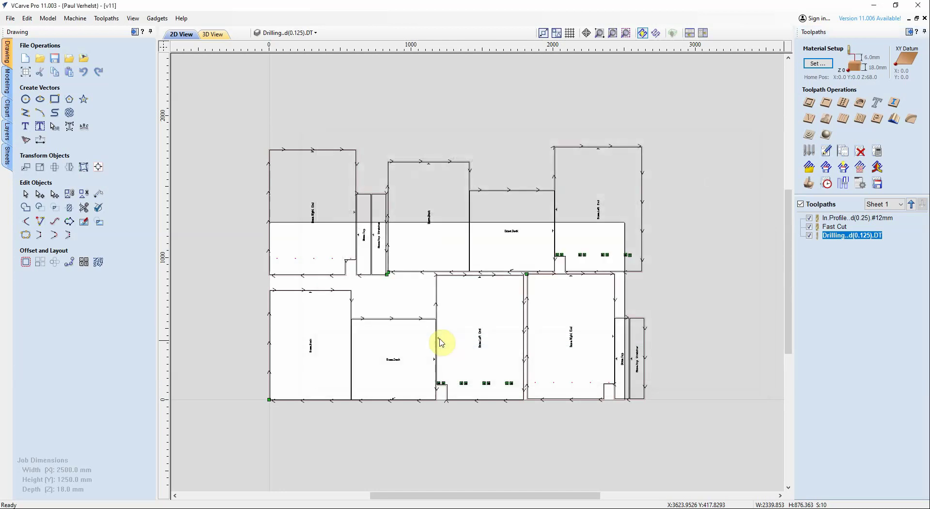
# Delete all toolpaths on Sheet 1
pyautogui.rightClick(828, 236)
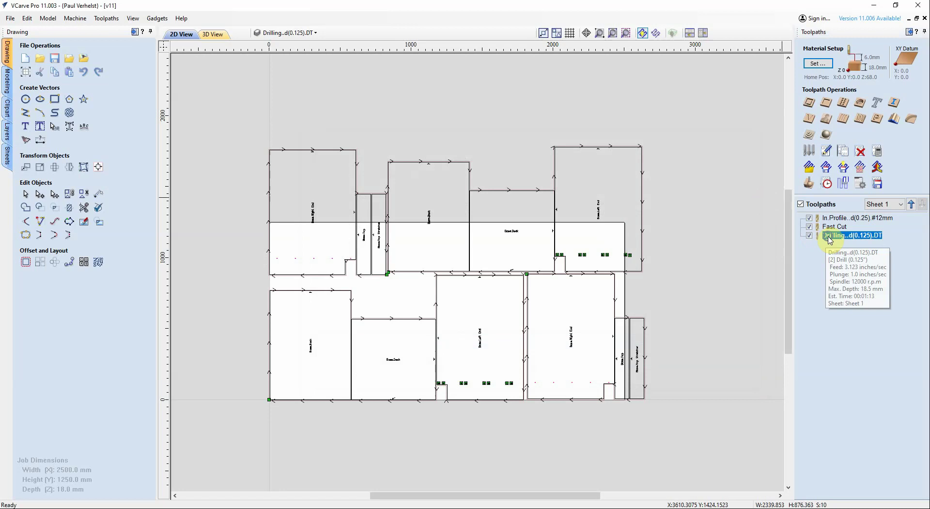
pyautogui.moveTo(853, 363)
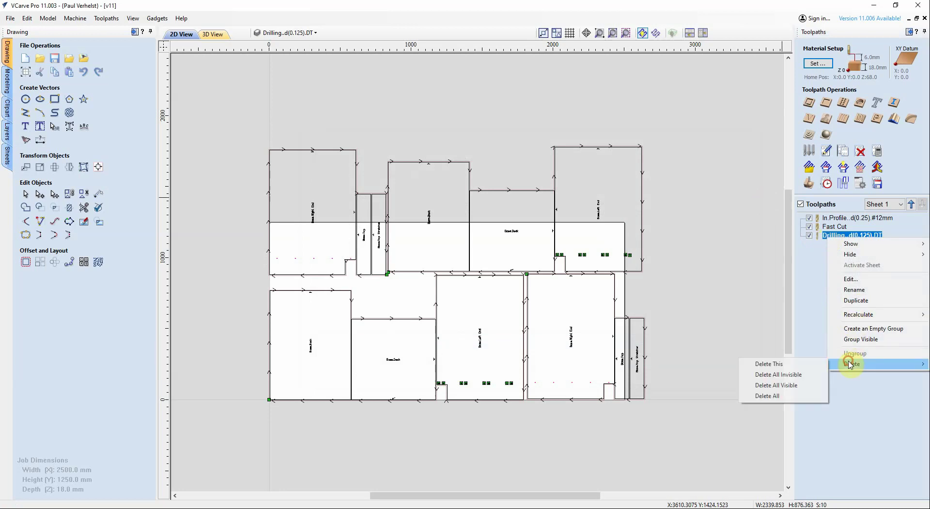
pyautogui.click(790, 396)
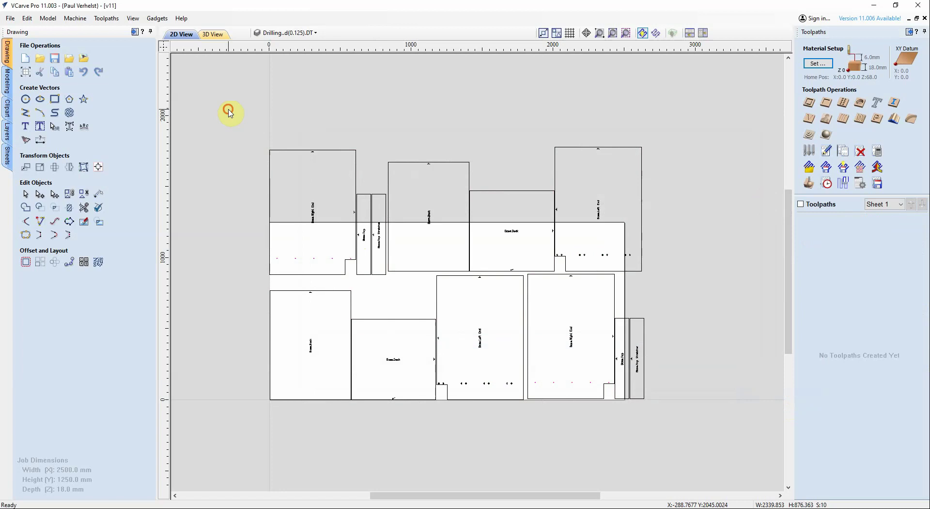
# Select all part vectors and generate a nesting layout for them across the sheets
pyautogui.moveTo(228, 111); pyautogui.dragTo(702, 427)
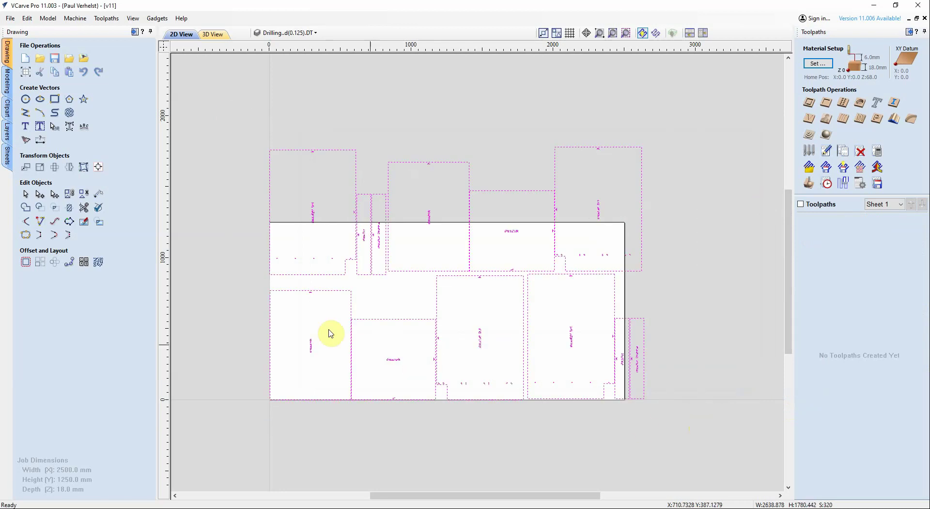
pyautogui.click(98, 262)
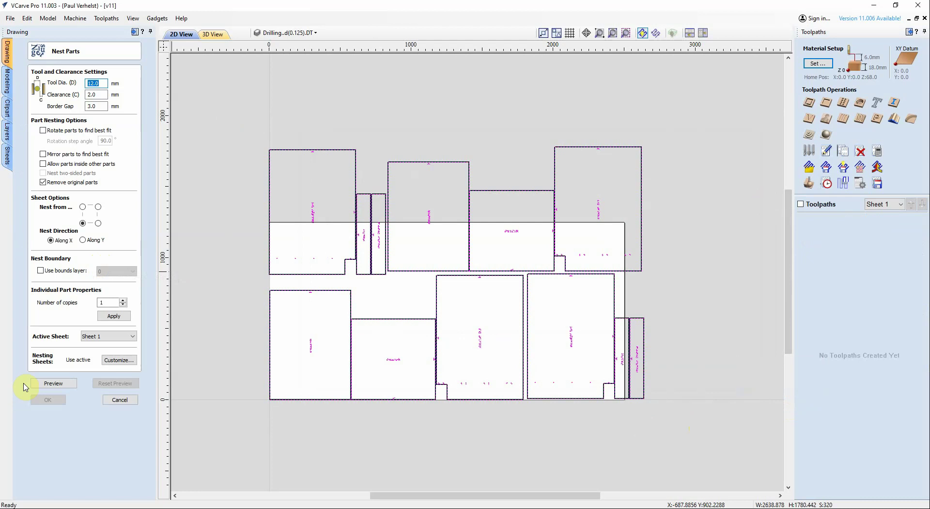
pyautogui.click(41, 383)
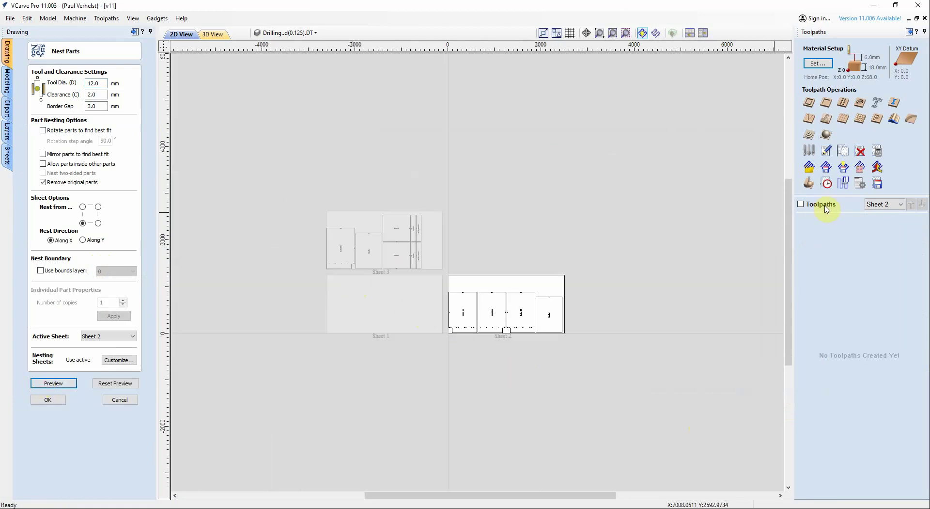
# Set the toolpath list to cover All Sheets
pyautogui.click(902, 206)
pyautogui.click(902, 207)
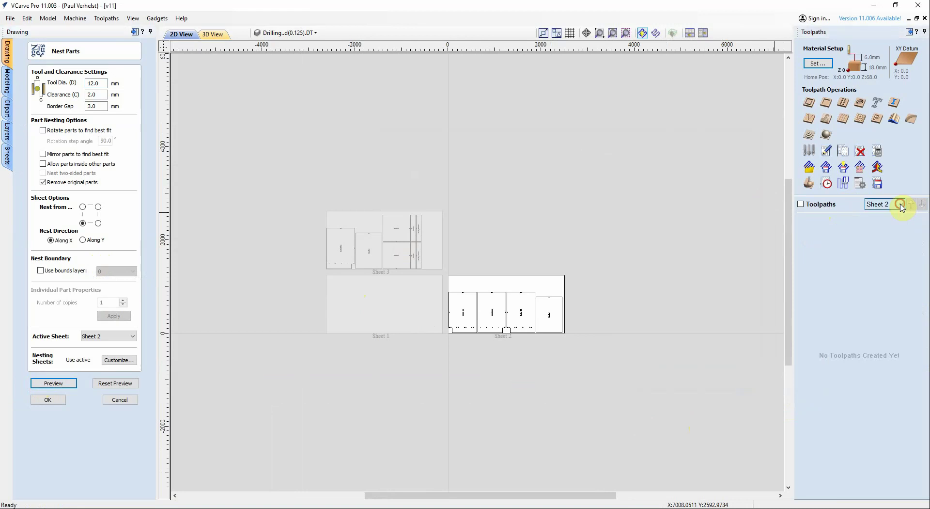
pyautogui.click(902, 207)
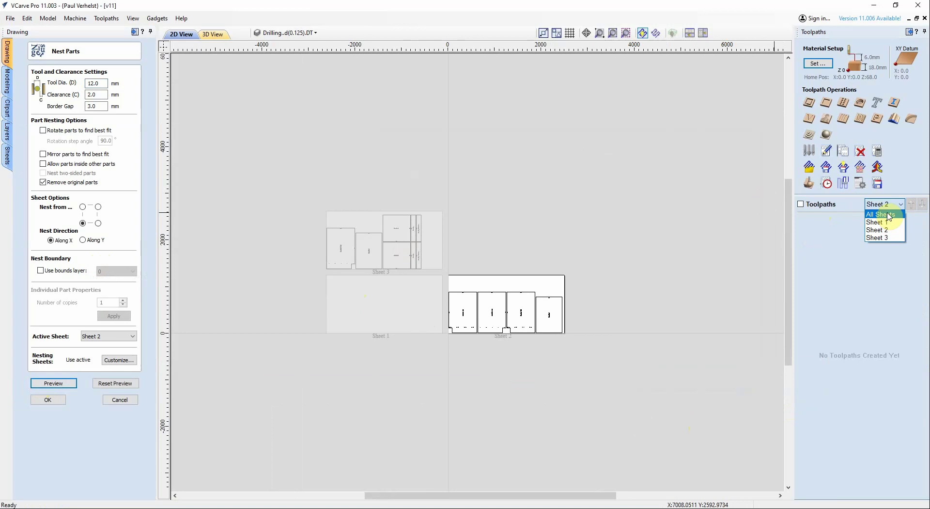
pyautogui.click(889, 214)
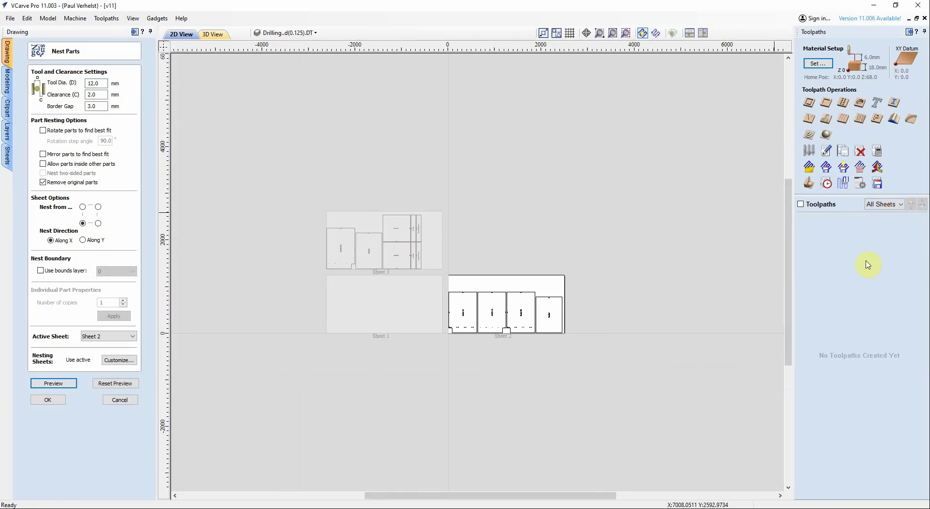
# Load the job toolpath template and calculate its toolpaths for all sheets, accepting the cuts through the material
pyautogui.click(808, 170)
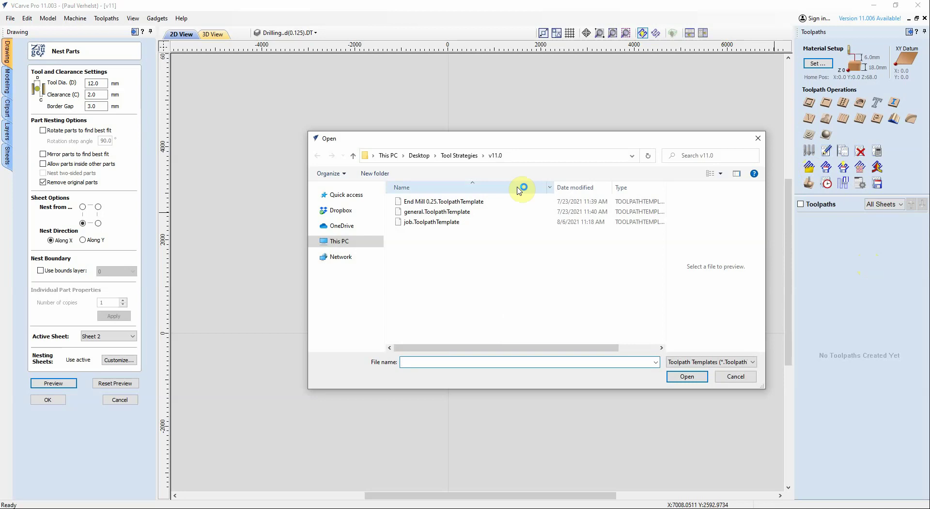
pyautogui.doubleClick(433, 222)
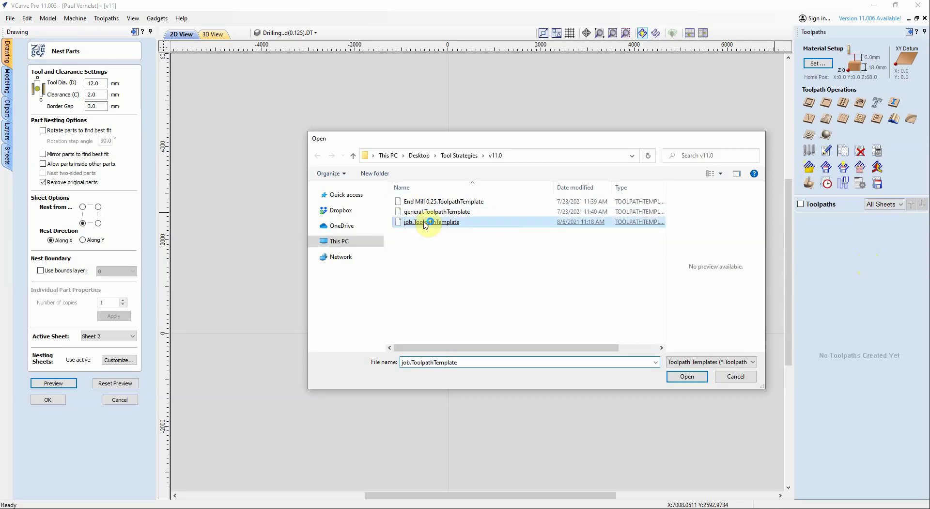
pyautogui.click(439, 264)
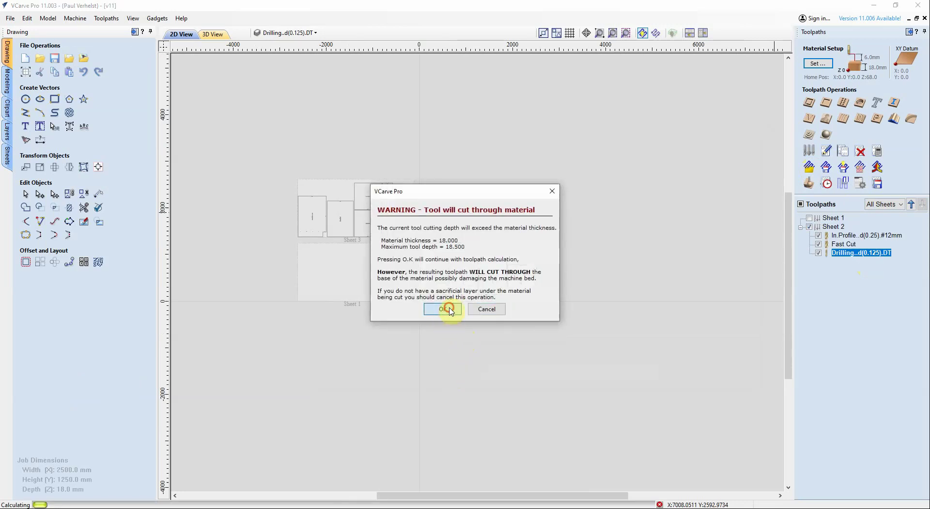
pyautogui.click(448, 310)
pyautogui.click(464, 304)
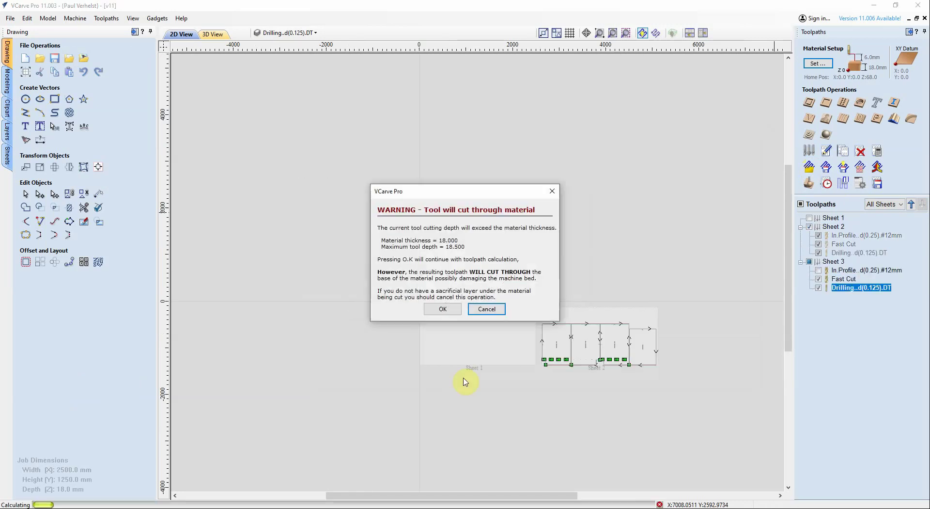
pyautogui.click(438, 305)
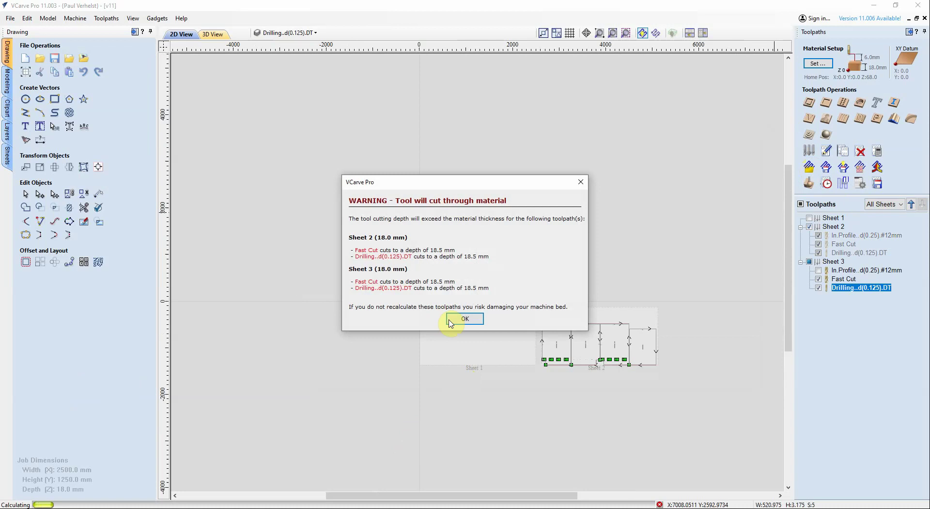
pyautogui.click(449, 320)
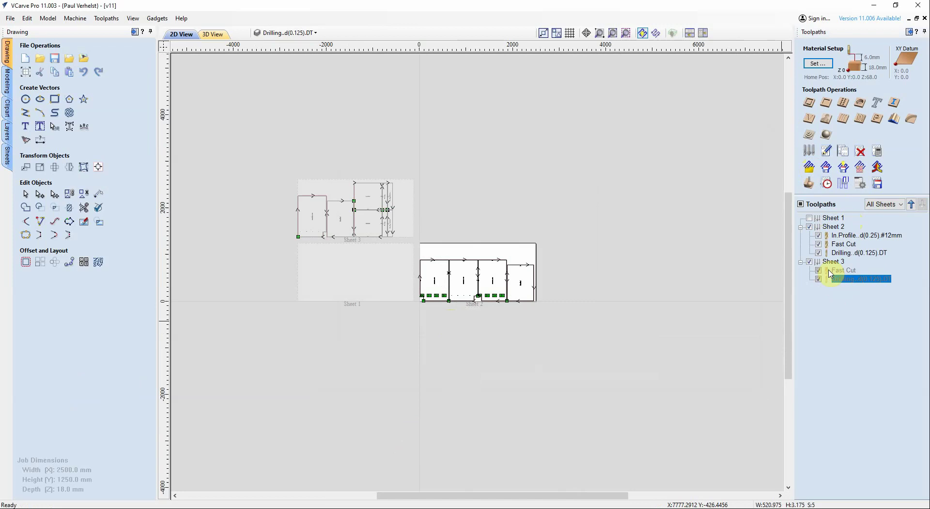
pyautogui.scroll(4, 301, 224)
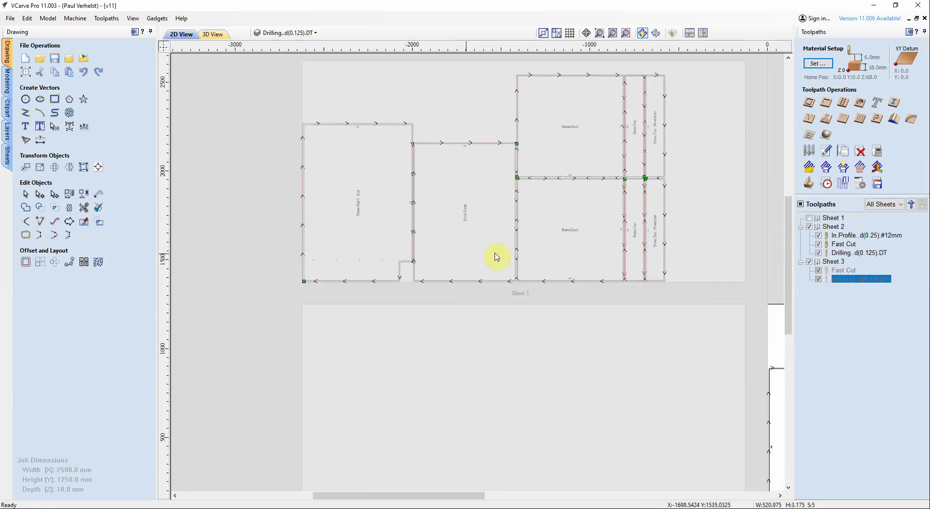
pyautogui.scroll(-5, 519, 281)
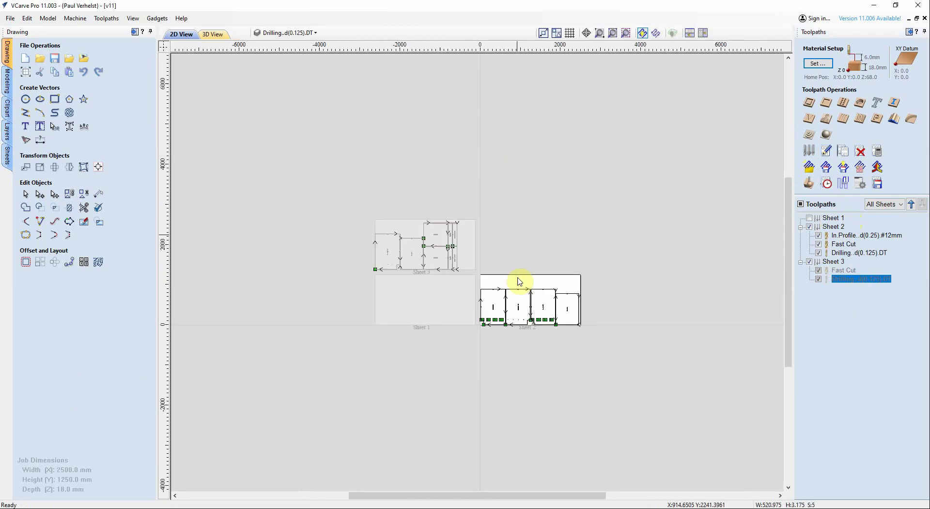
# Save the visible toolpaths to multiple grouped files named v11.txt for machine ATC 4x8, using the Mach2/3 ATC Arcs (mm) post processor
pyautogui.scroll(4, 527, 317)
pyautogui.scroll(-3, 562, 341)
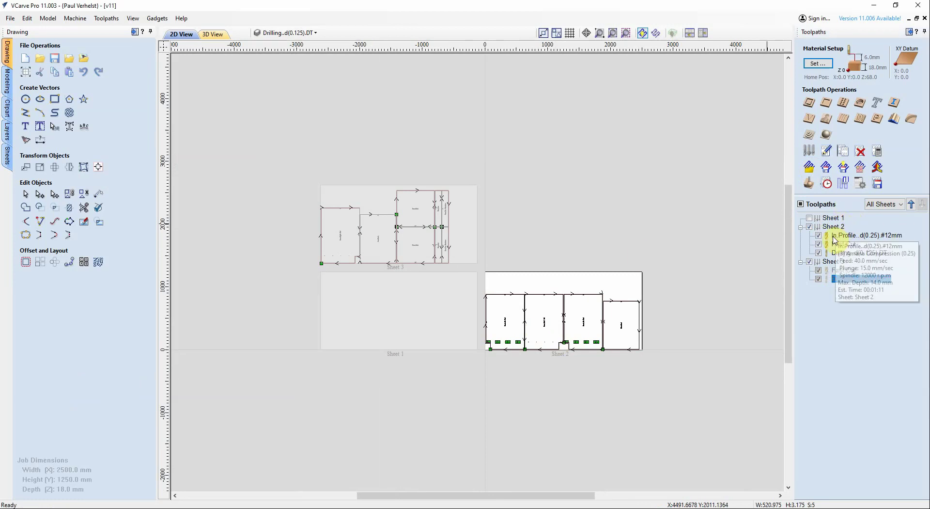
pyautogui.click(878, 187)
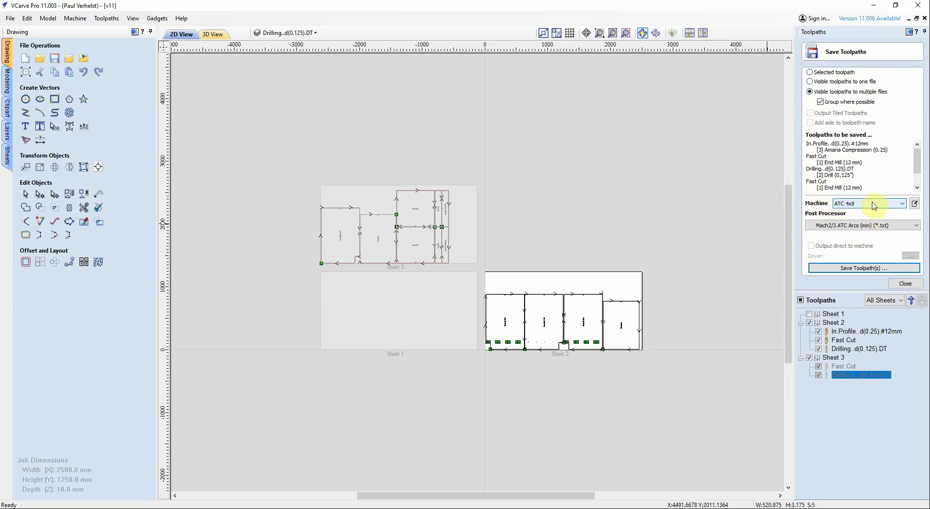
pyautogui.click(905, 205)
pyautogui.click(907, 206)
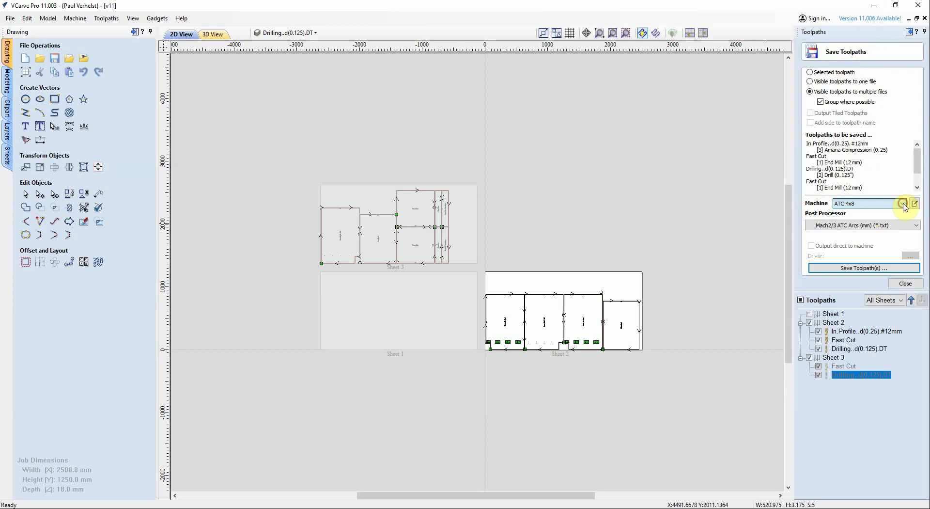
pyautogui.click(910, 270)
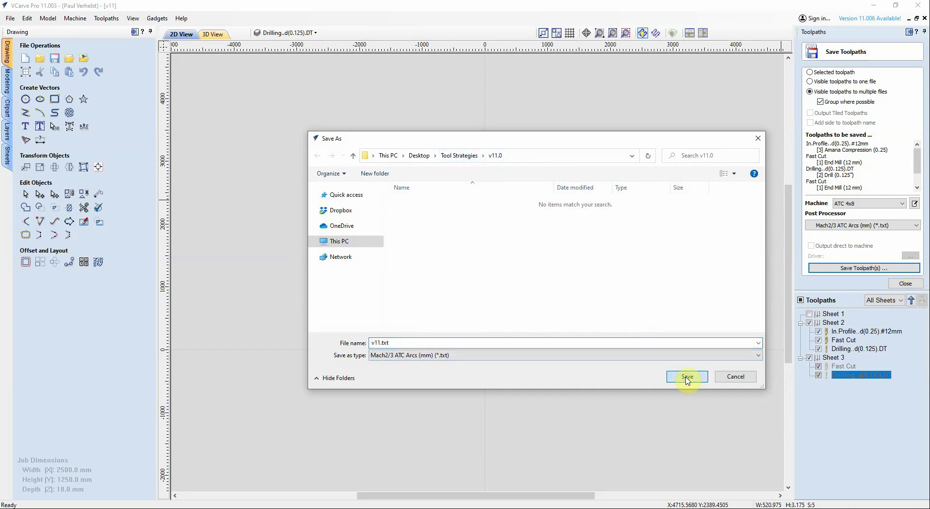
pyautogui.click(687, 377)
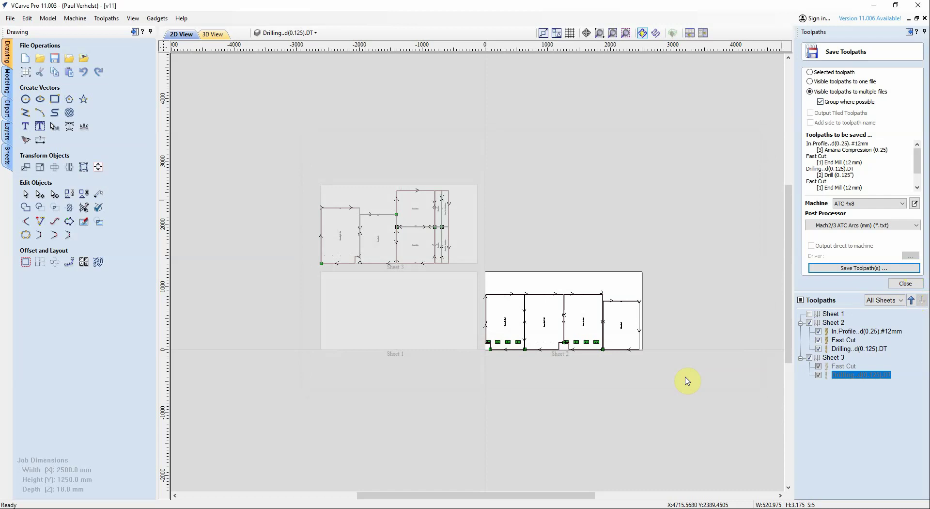
# Switch to File Explorer, open the v11.0 folder inside Tool Strategies on the Desktop, and check the saved Sheet 2 and Sheet 3 toolpath files
pyautogui.press('super+e')
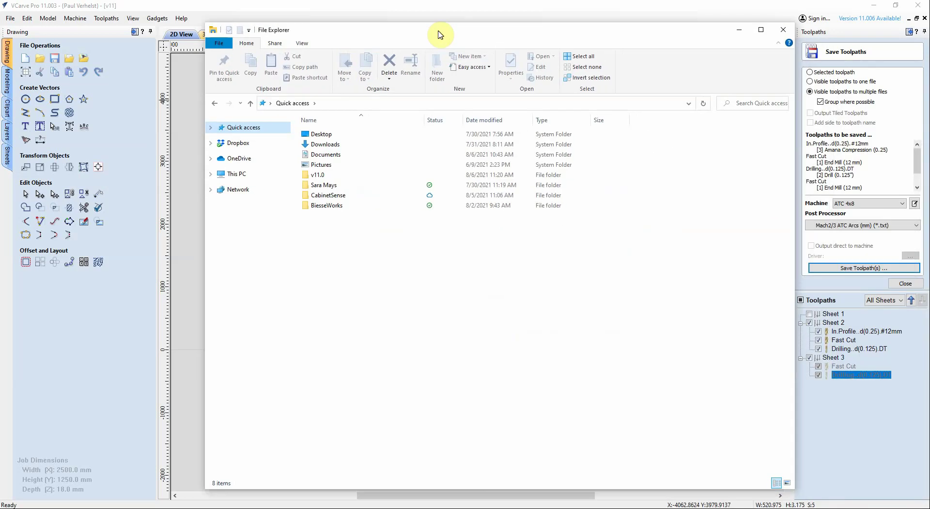
pyautogui.moveTo(438, 29); pyautogui.dragTo(425, 29)
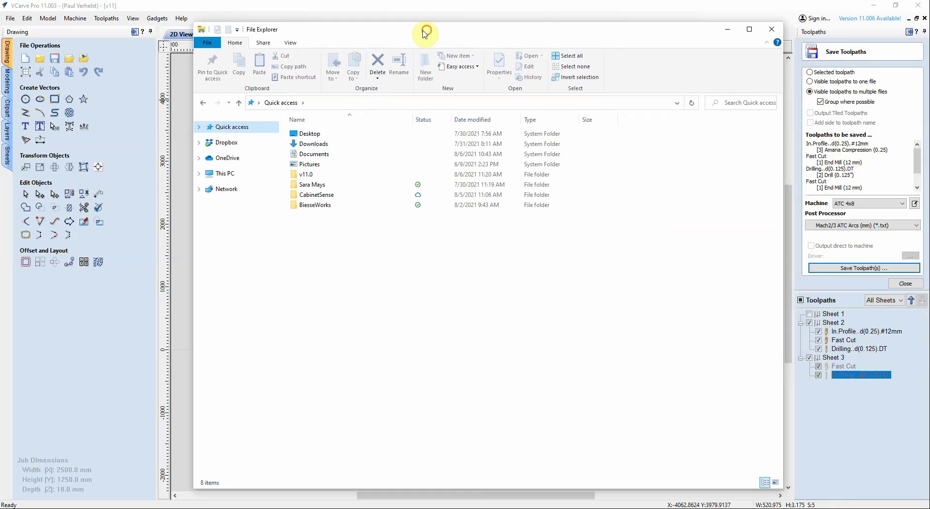
pyautogui.doubleClick(306, 133)
pyautogui.click(383, 144)
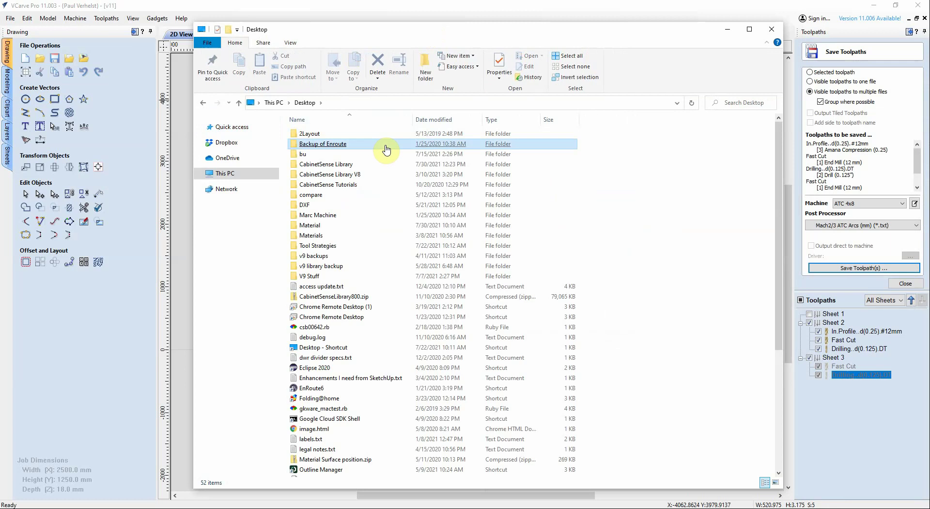
pyautogui.doubleClick(316, 245)
pyautogui.doubleClick(305, 154)
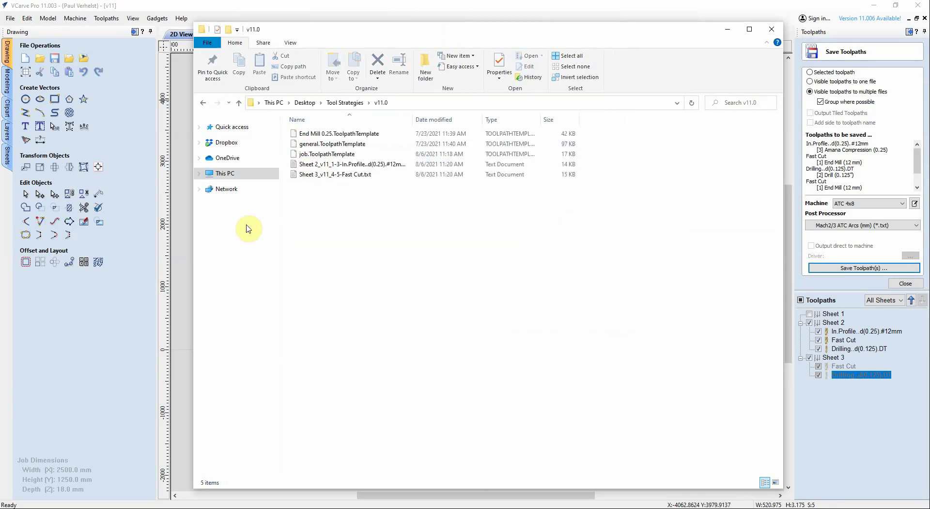
pyautogui.click(322, 176)
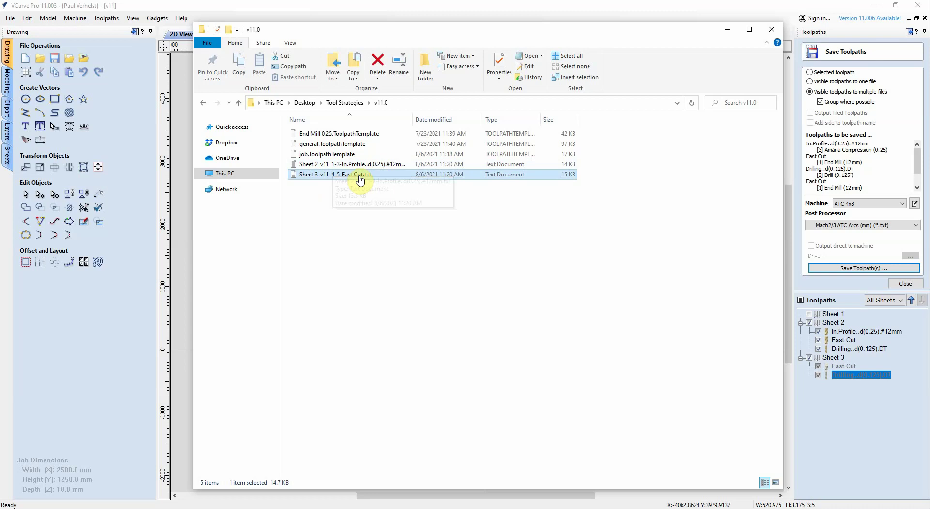
pyautogui.click(371, 165)
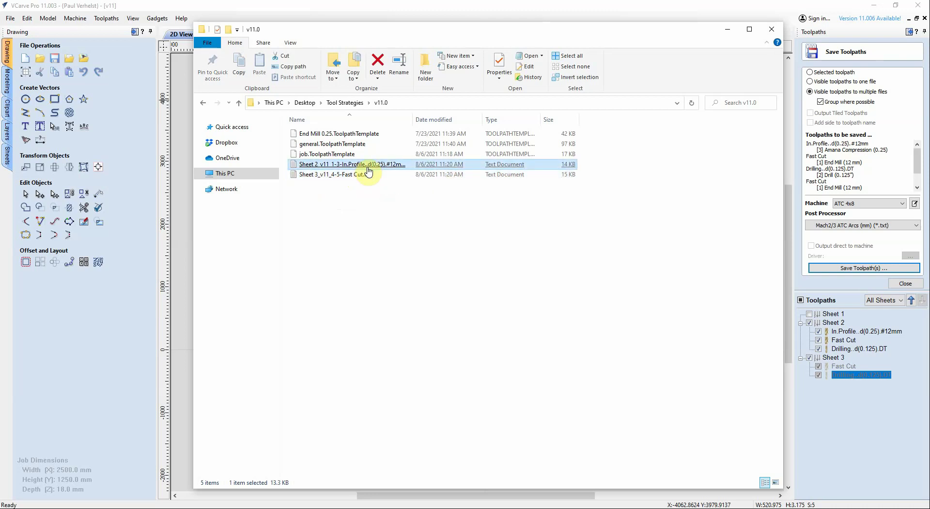
pyautogui.click(361, 175)
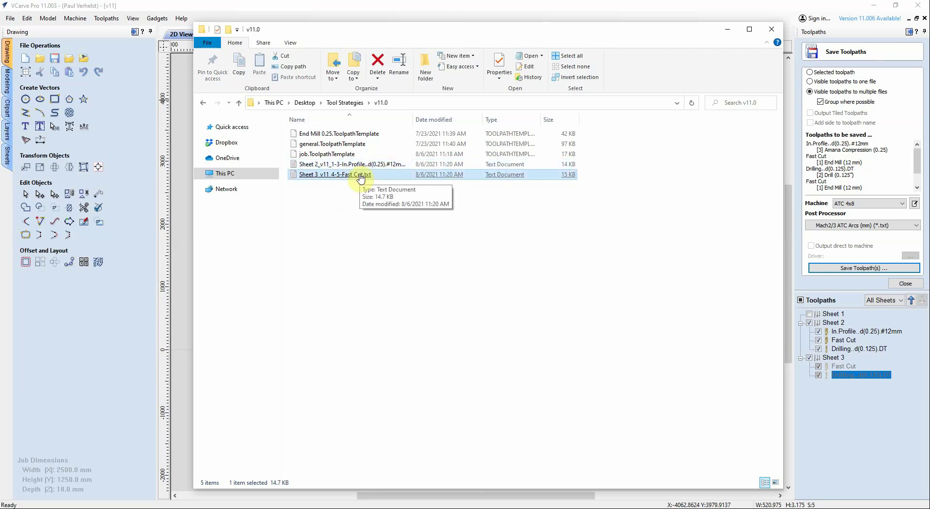
# Shorten the Sheet 2 toolpath file's name to Sheet 2_v11.txt
pyautogui.click(355, 166)
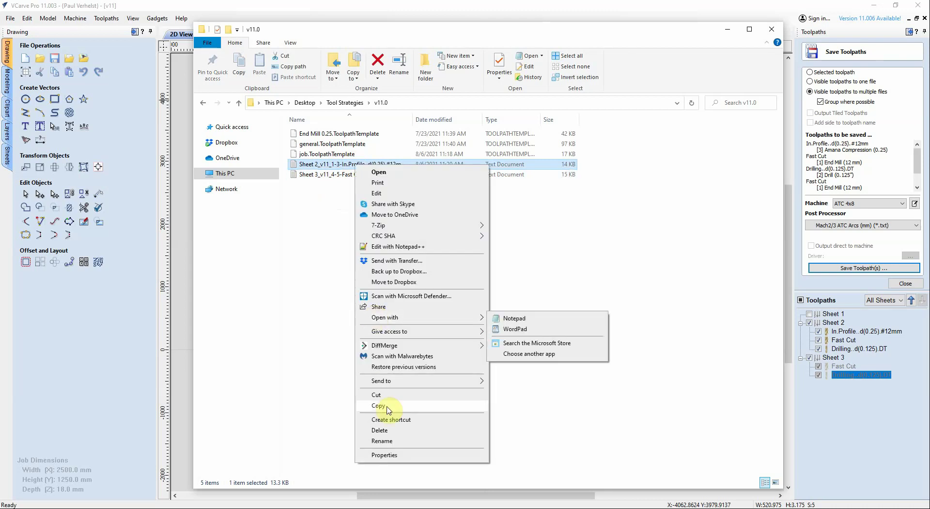
pyautogui.click(386, 436)
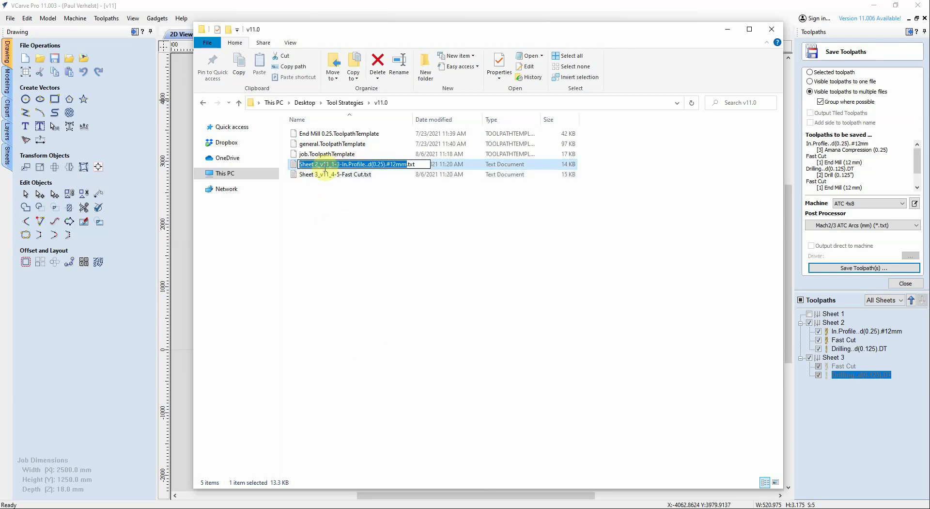
pyautogui.moveTo(330, 165); pyautogui.dragTo(407, 164)
pyautogui.press('Delete')
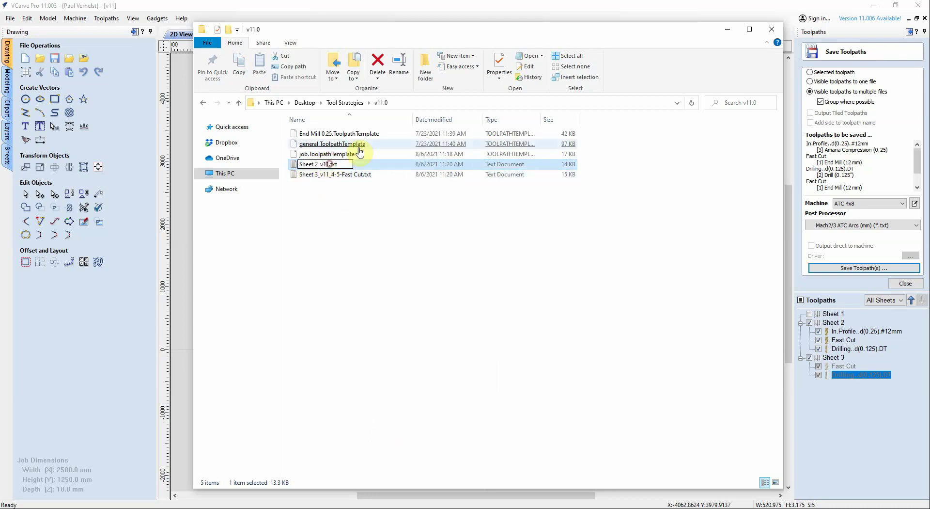
# Rename the Sheet 3 toolpath file as sheet 3.txt
pyautogui.click(347, 178)
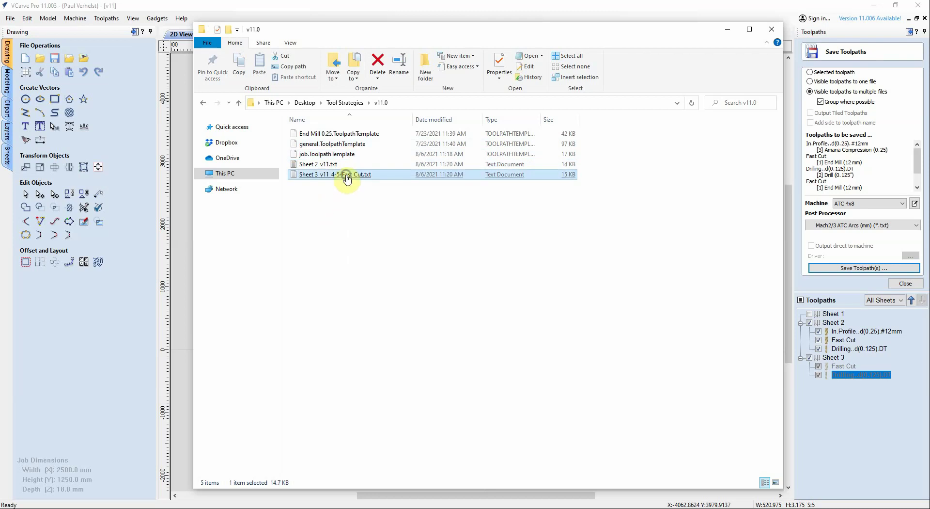
pyautogui.rightClick(347, 178)
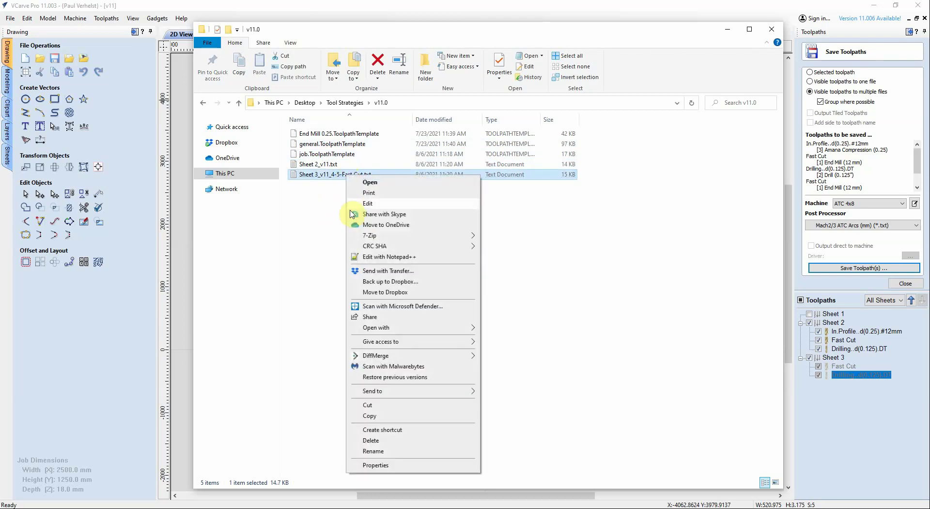
pyautogui.click(370, 452)
pyautogui.write('sheet 3')
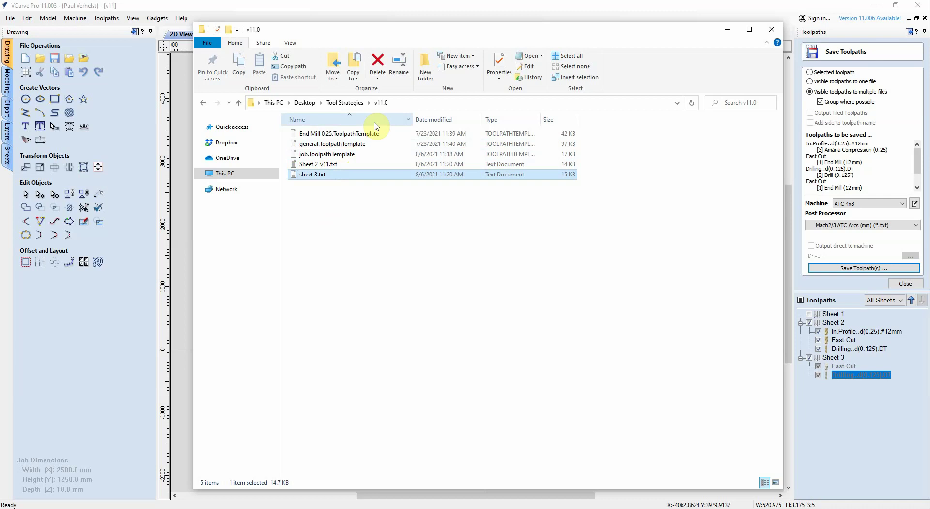
pyautogui.click(317, 166)
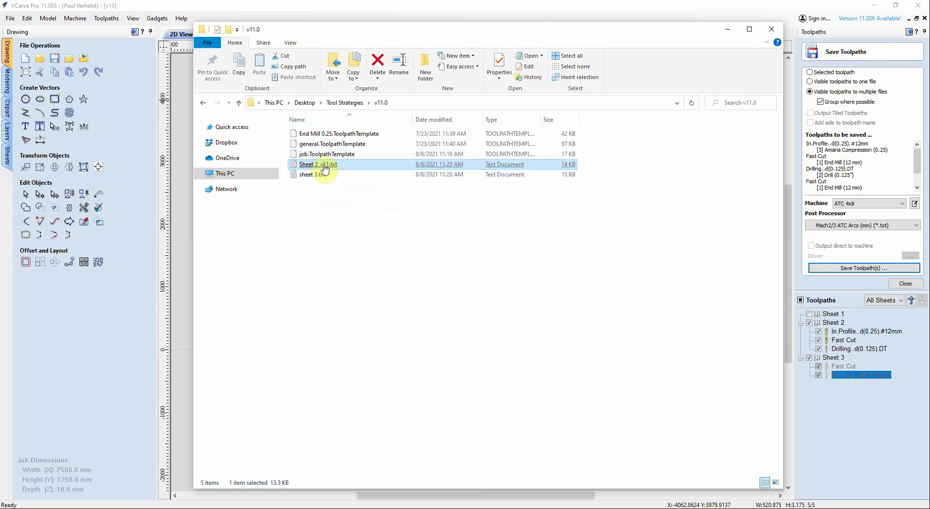
pyautogui.click(321, 176)
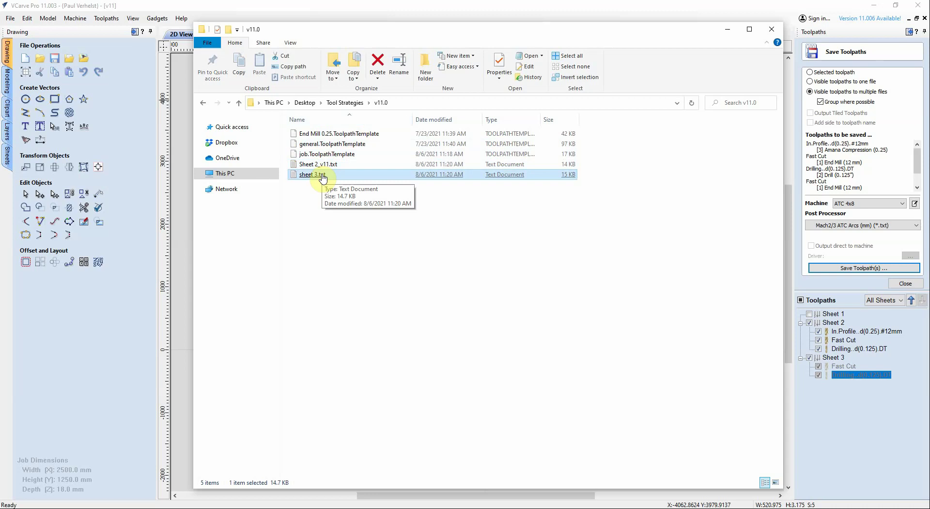